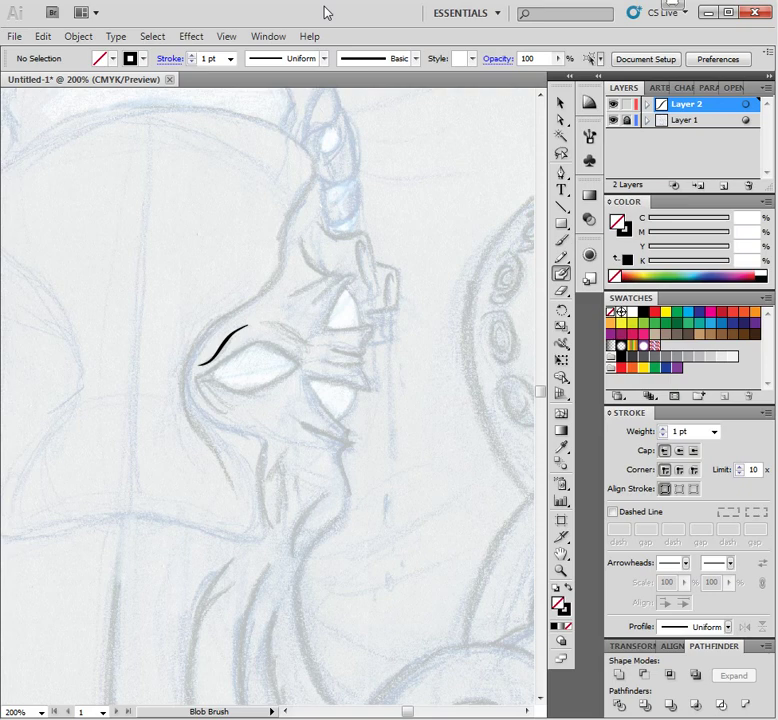
Undo the trial Blob Brush stroke above the eye.
key("ctrl+z")
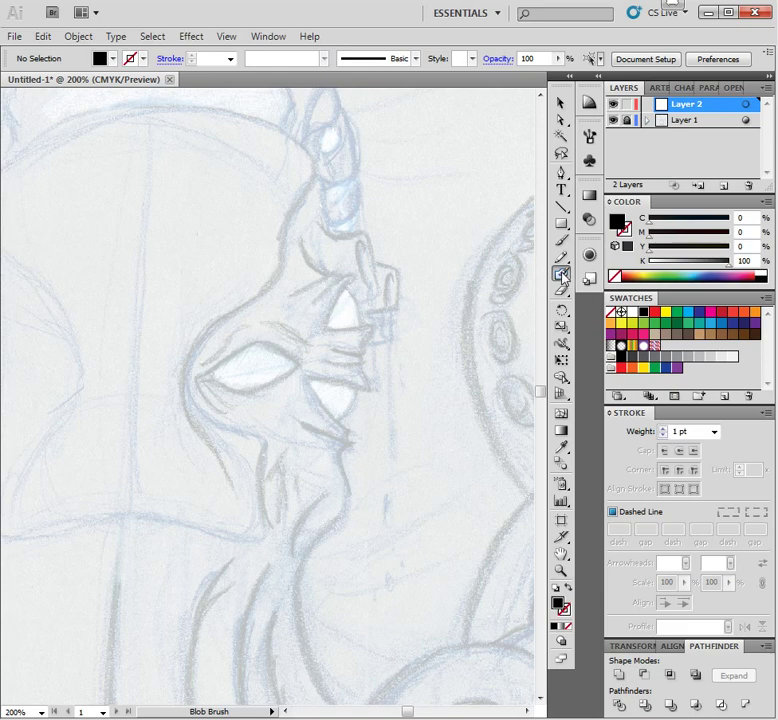
Keep the Blob Brush at 1 pt size, Pressure-controlled with 1 pt variation, and confirm.
double_click(562, 276)
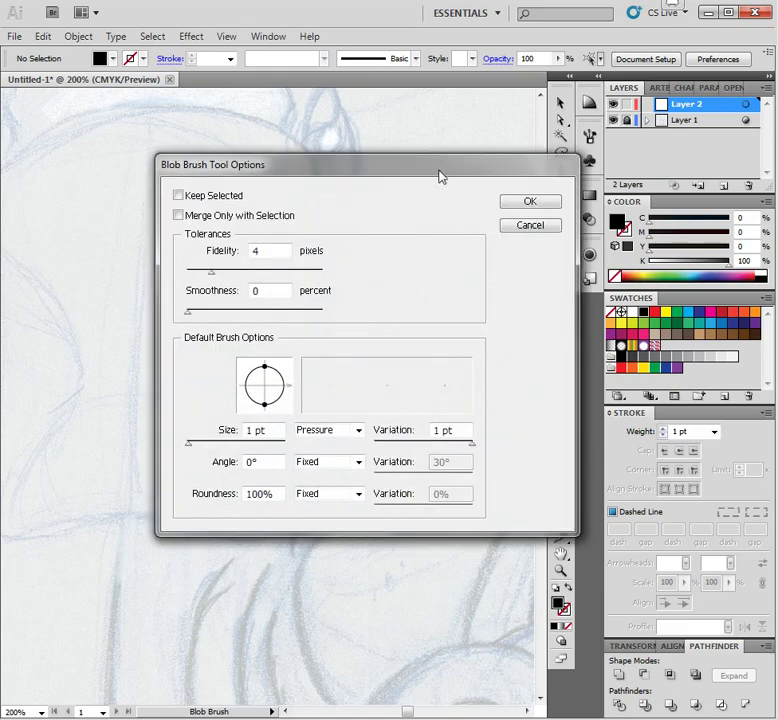
left_click_drag(430, 166, 381, 173)
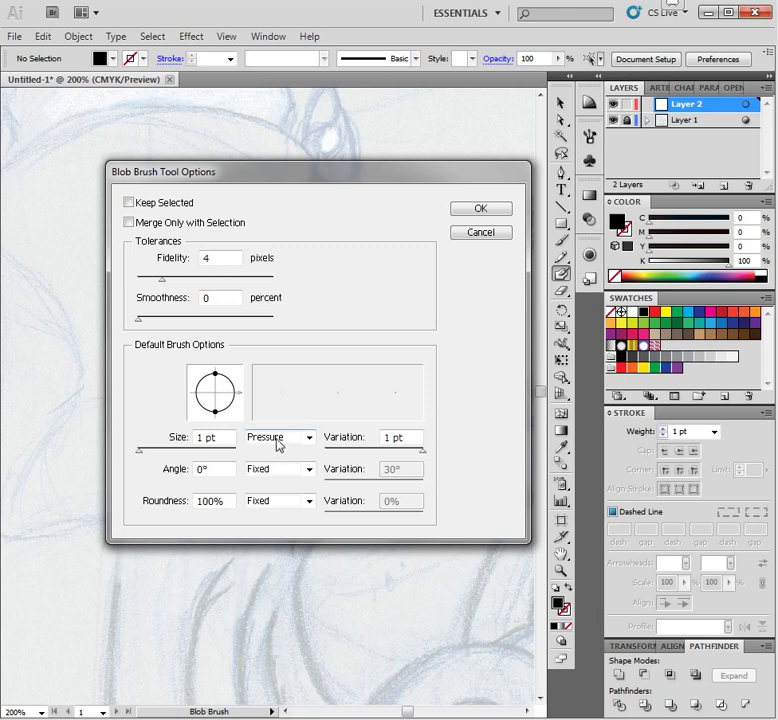
left_click(481, 210)
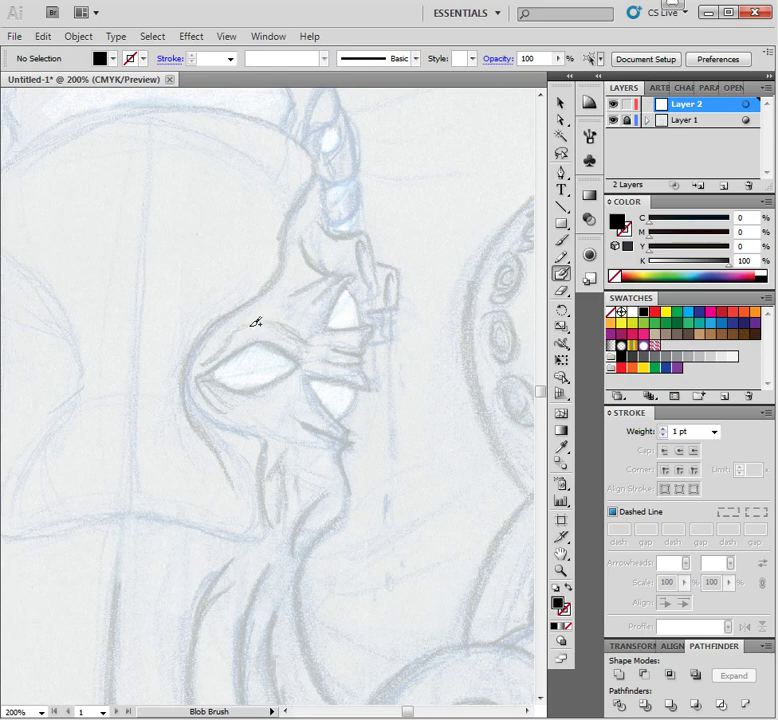
Ink the tapered upper-lid curve above the left eye, redrawing it once after an undo.
left_click_drag(241, 328, 201, 364)
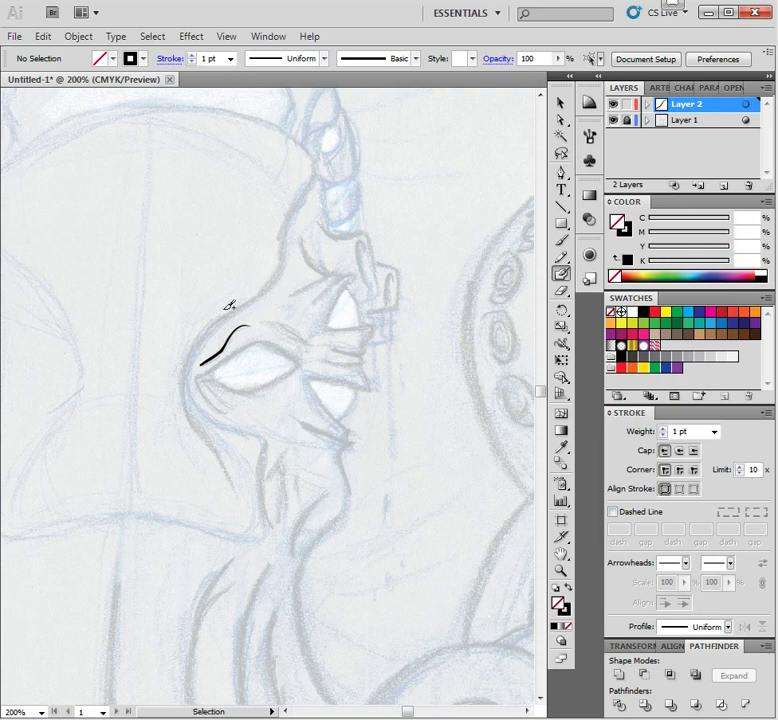
key("ctrl+z")
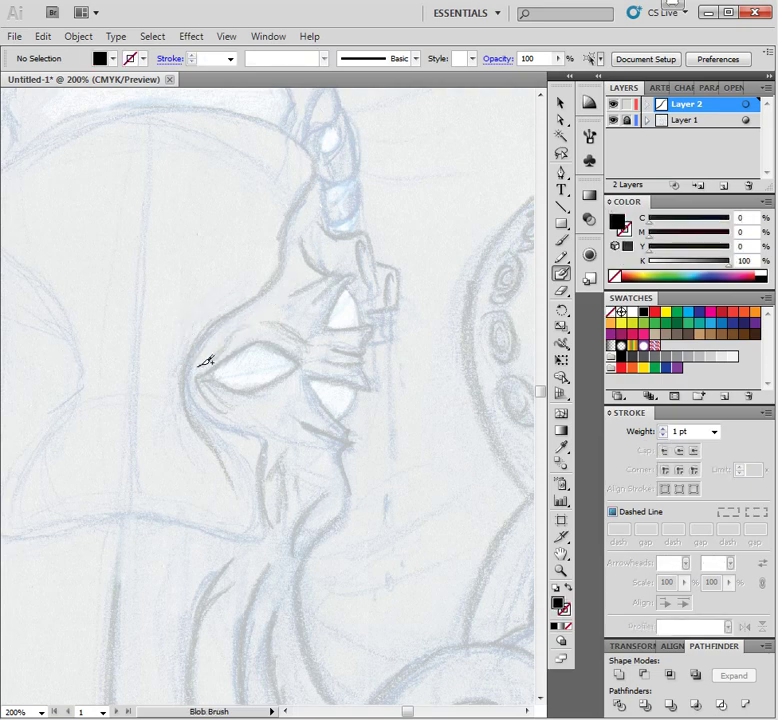
left_click_drag(198, 365, 247, 329)
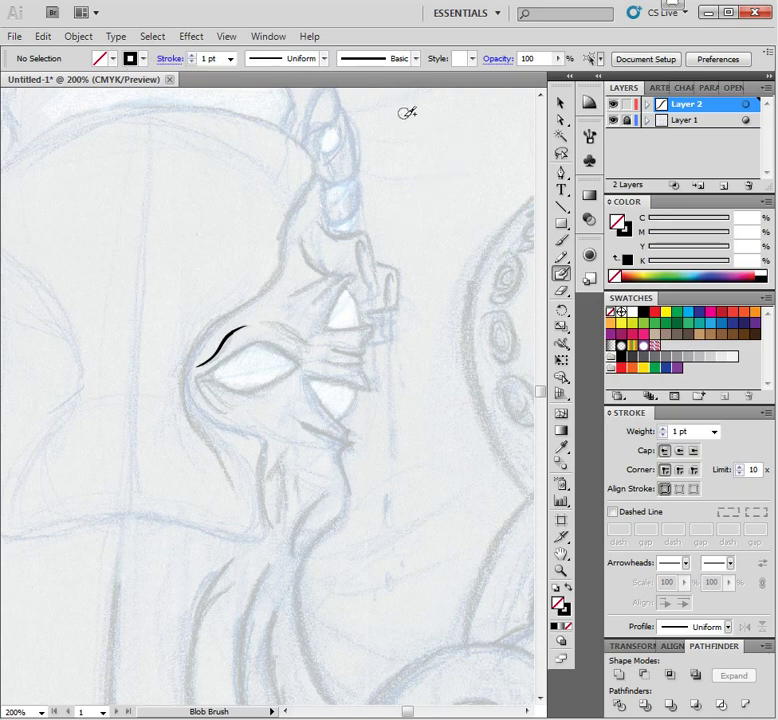
Paint a wavy and a long pressure-varying test stroke, undoing each.
mouse_move(413, 114)
left_mouse_down()
mouse_move(434, 150)
mouse_move(414, 178)
mouse_move(414, 194)
mouse_move(442, 232)
mouse_move(418, 255)
mouse_move(445, 289)
mouse_move(428, 305)
mouse_move(441, 337)
mouse_move(418, 352)
mouse_move(426, 417)
mouse_move(410, 439)
mouse_move(416, 486)
left_mouse_up()
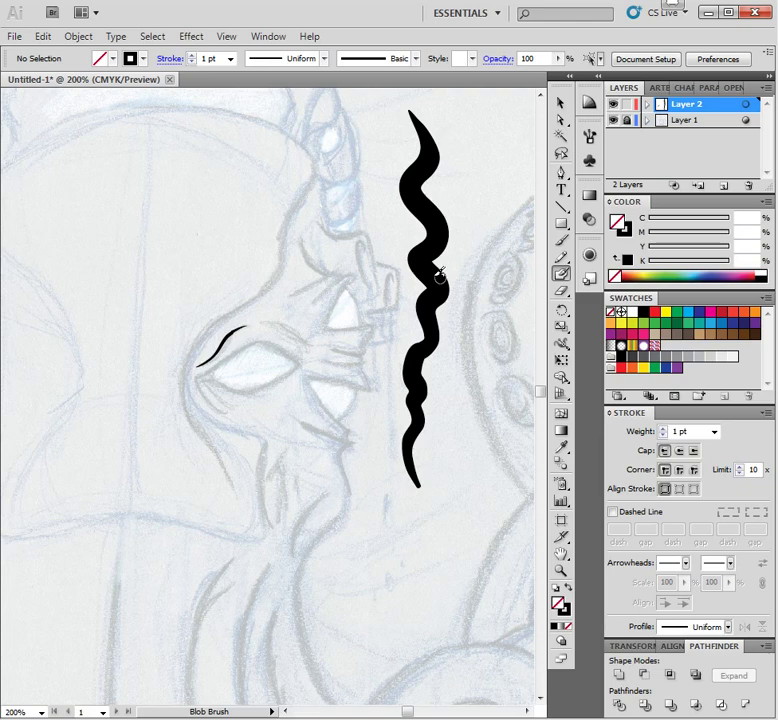
key("ctrl+z")
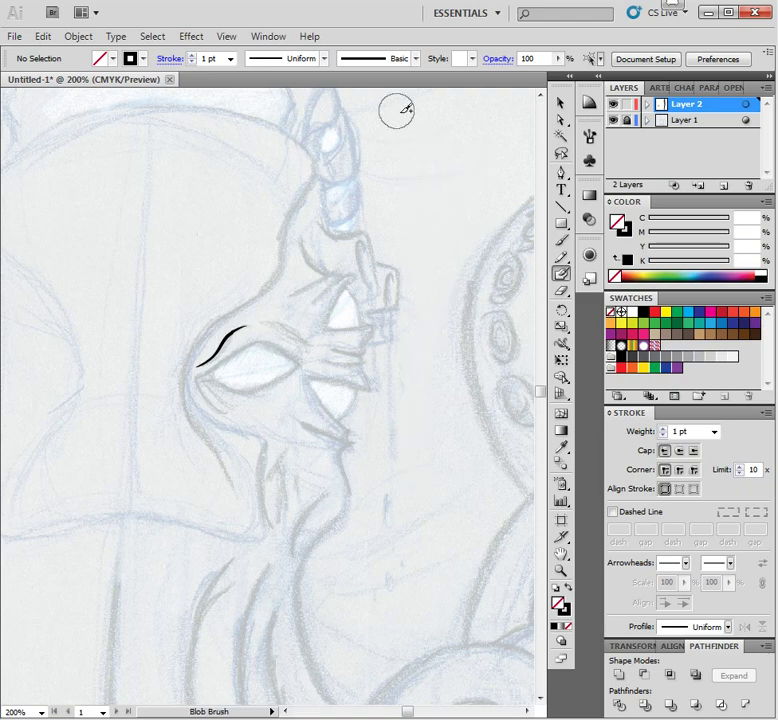
mouse_move(404, 121)
left_mouse_down()
mouse_move(447, 210)
mouse_move(454, 344)
mouse_move(403, 432)
mouse_move(416, 477)
mouse_move(404, 492)
mouse_move(393, 553)
mouse_move(400, 595)
mouse_move(346, 652)
left_mouse_up()
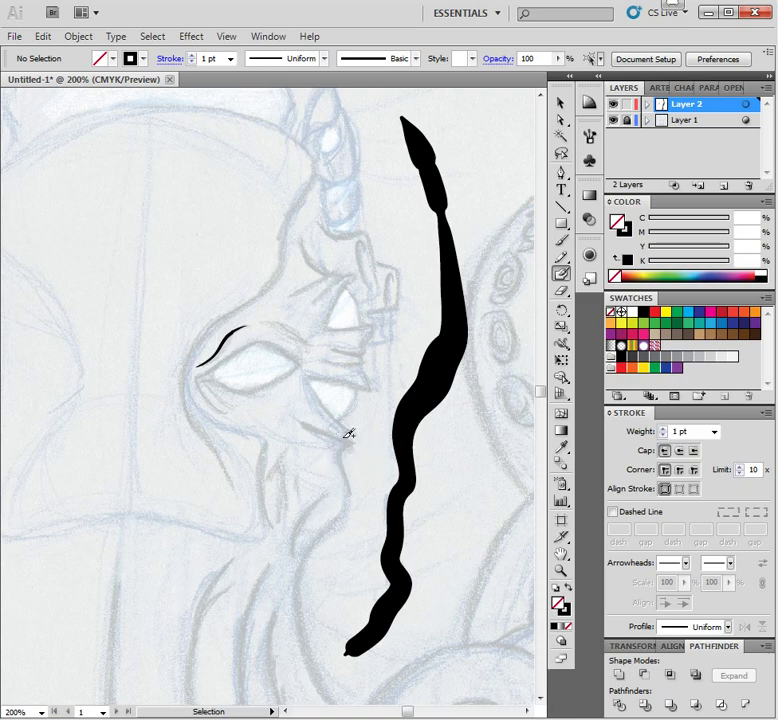
key("ctrl+z")
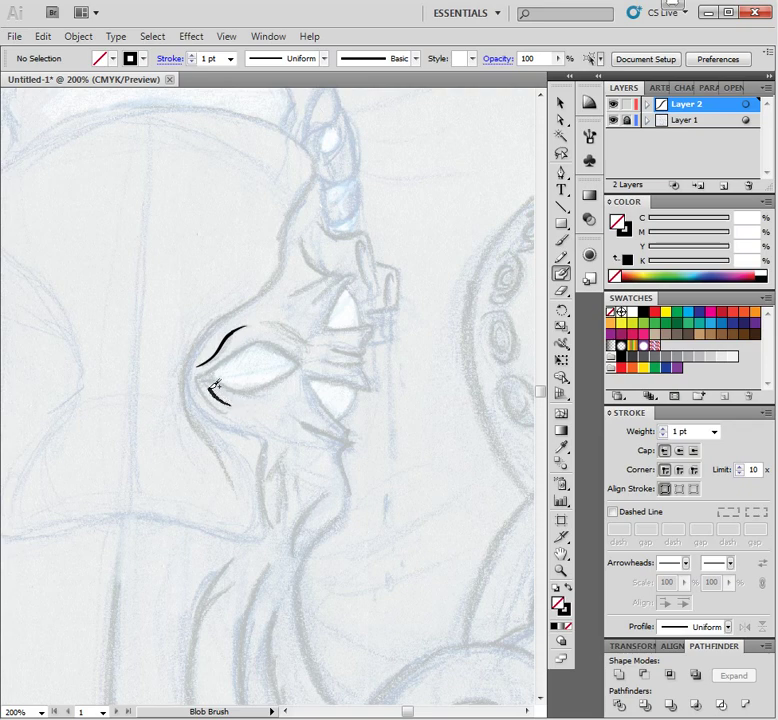
Ink the thick lower-lid curve from the eye's inner corner to its outer corner.
mouse_move(215, 384)
left_mouse_down()
mouse_move(207, 375)
mouse_move(228, 391)
mouse_move(266, 383)
left_mouse_up()
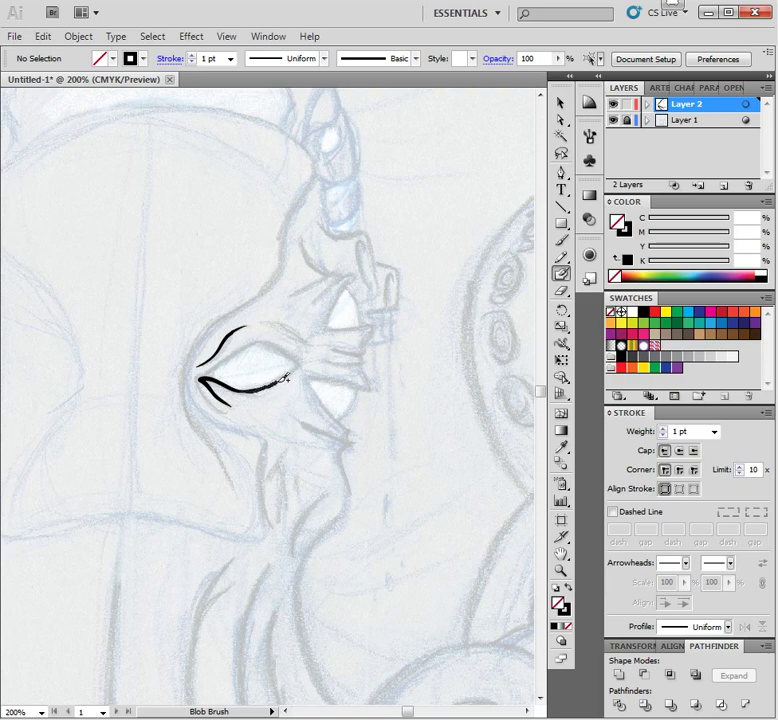
left_click_drag(303, 359, 305, 357)
left_click(561, 104)
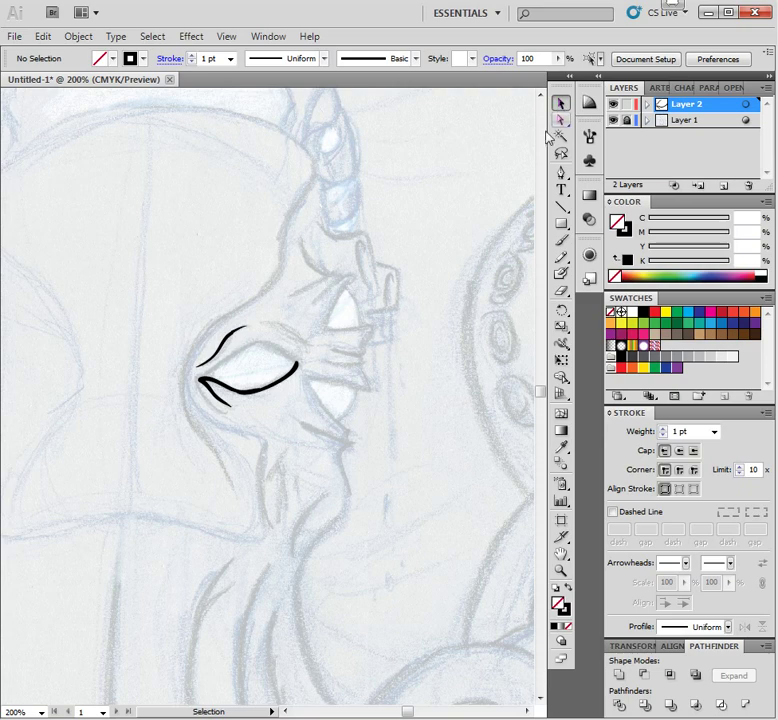
Select the lower eyelid stroke, zoom in, and paint over its upper and lower edges to smooth it.
left_click(294, 375)
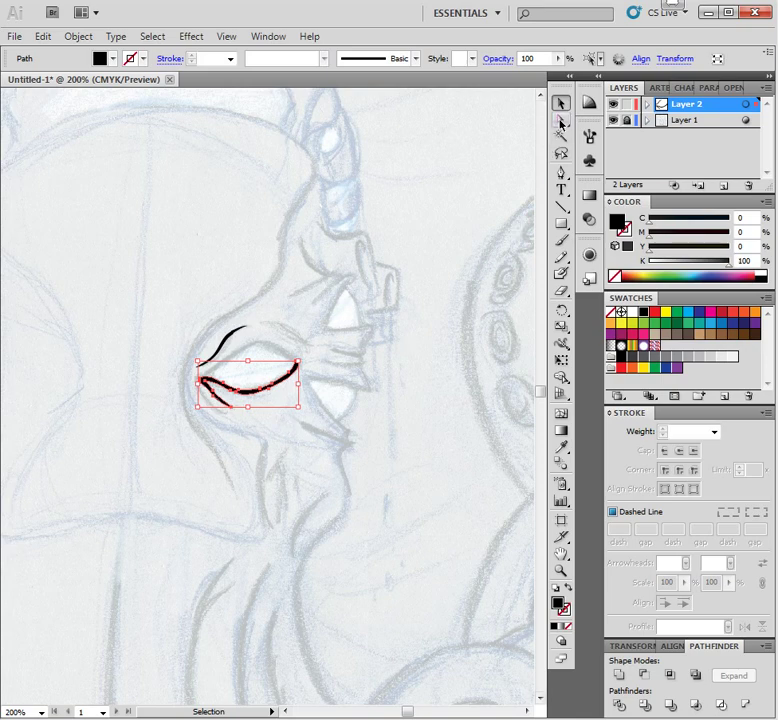
left_click(561, 273)
key("ctrl+=")
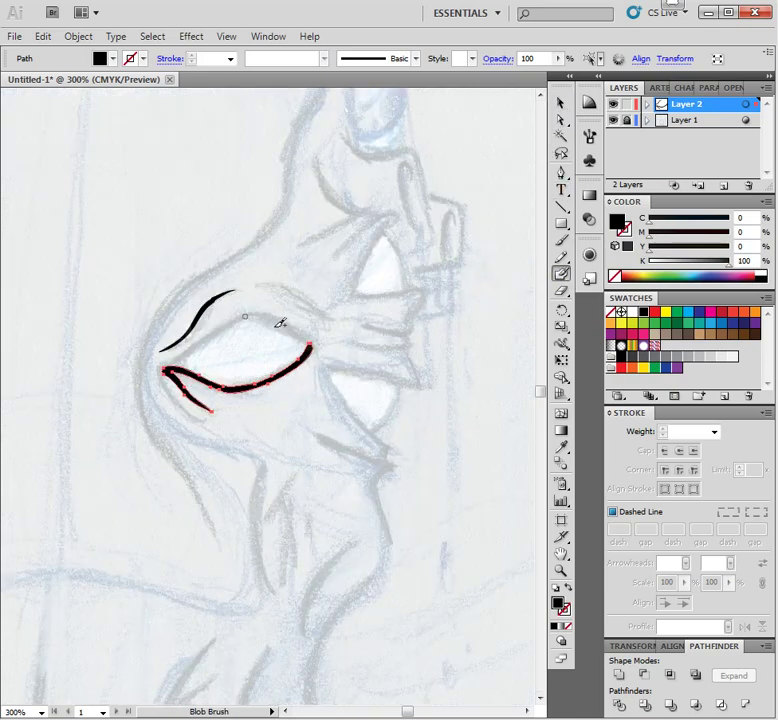
key("ctrl+=")
key("ctrl+=")
key("ctrl+=")
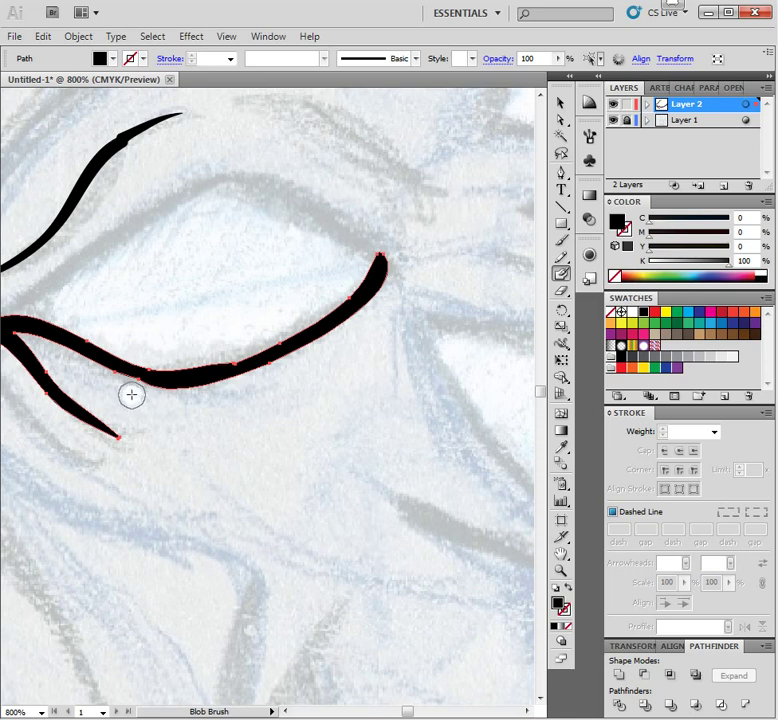
mouse_move(131, 395)
left_mouse_down()
mouse_move(192, 400)
mouse_move(256, 388)
left_mouse_up()
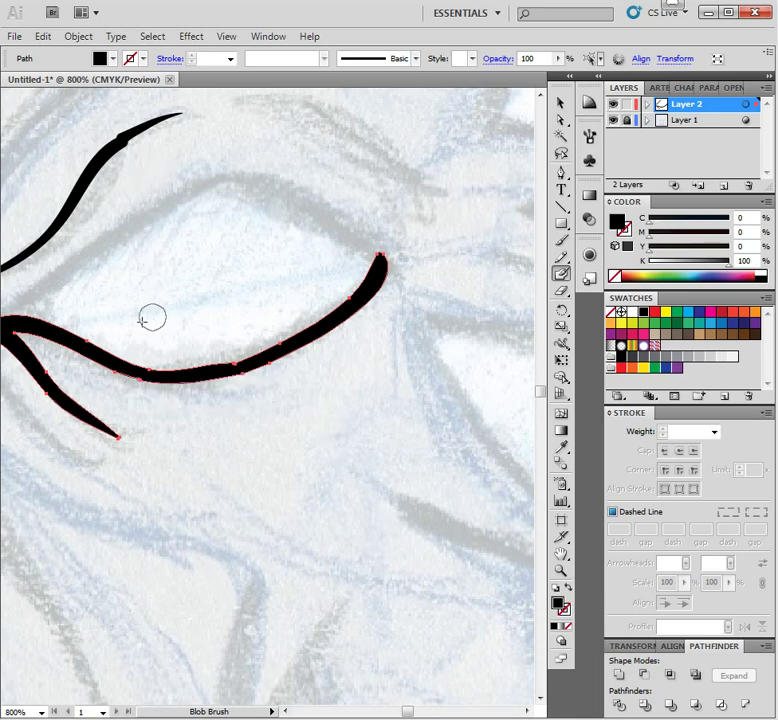
mouse_move(151, 347)
left_mouse_down()
mouse_move(191, 358)
mouse_move(228, 351)
mouse_move(247, 336)
left_mouse_up()
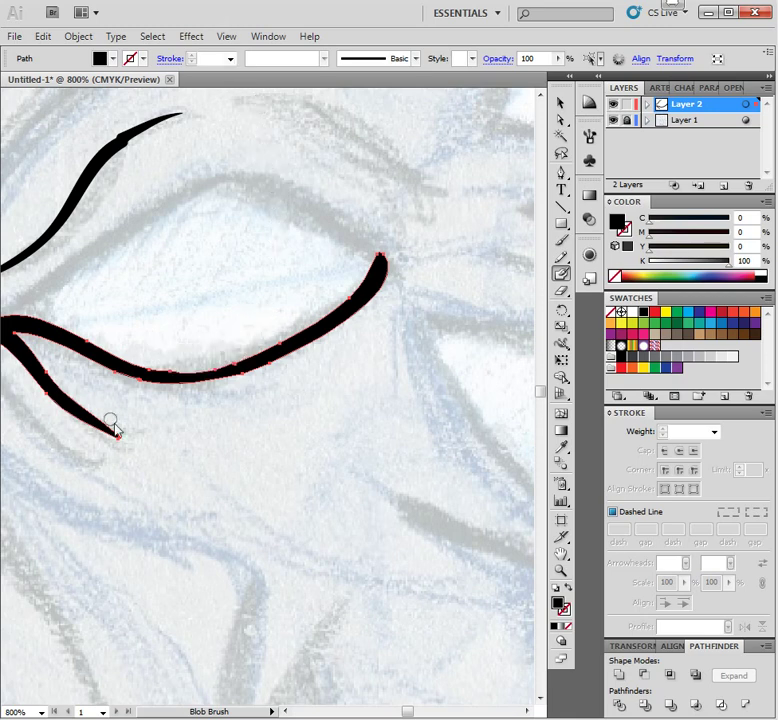
mouse_move(108, 356)
left_mouse_down()
mouse_move(172, 370)
mouse_move(254, 361)
left_mouse_up()
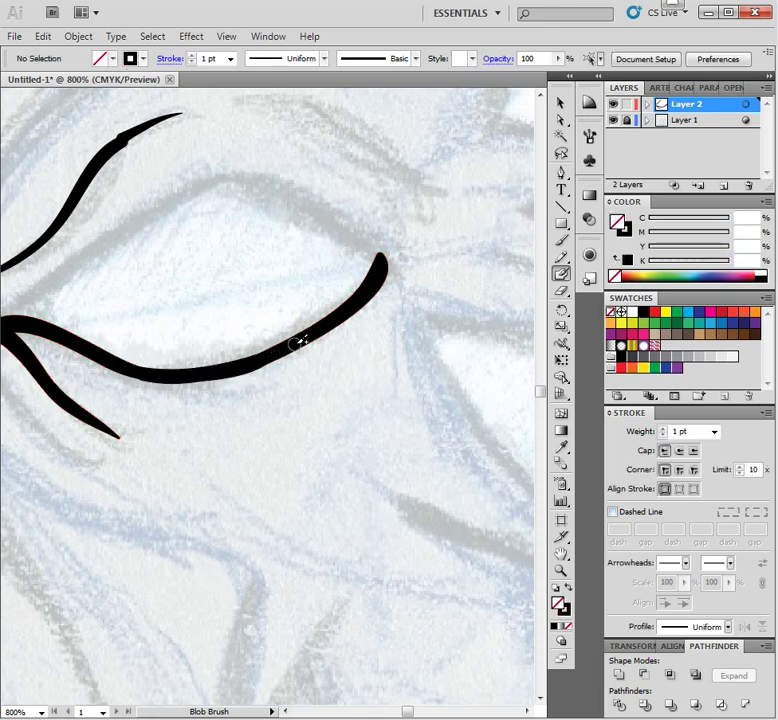
Recentre on the eye and draw a second lash below the inner corner, undoing the merged blob.
key("ctrl+minus")
key("ctrl+minus")
key("ctrl+minus")
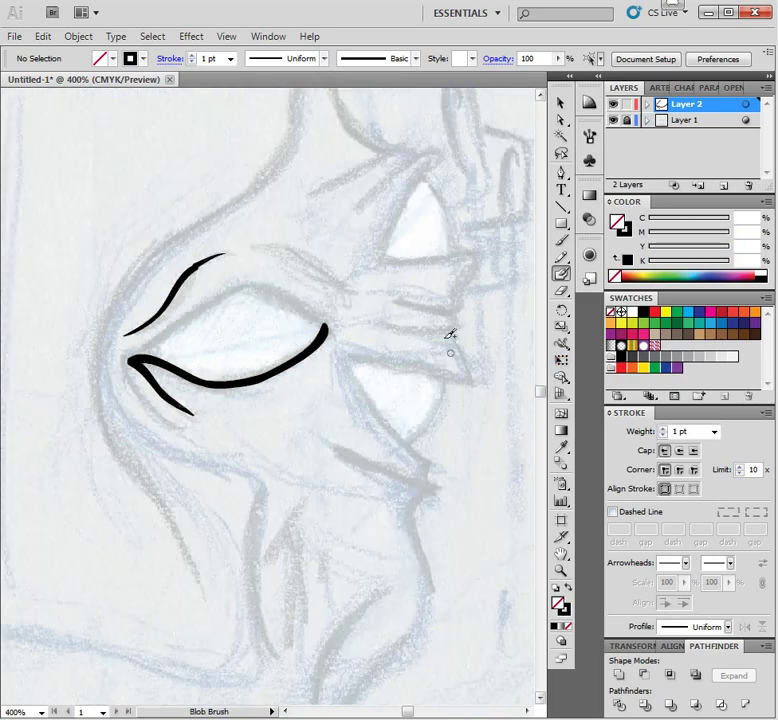
left_click_drag(175, 483, 320, 512)
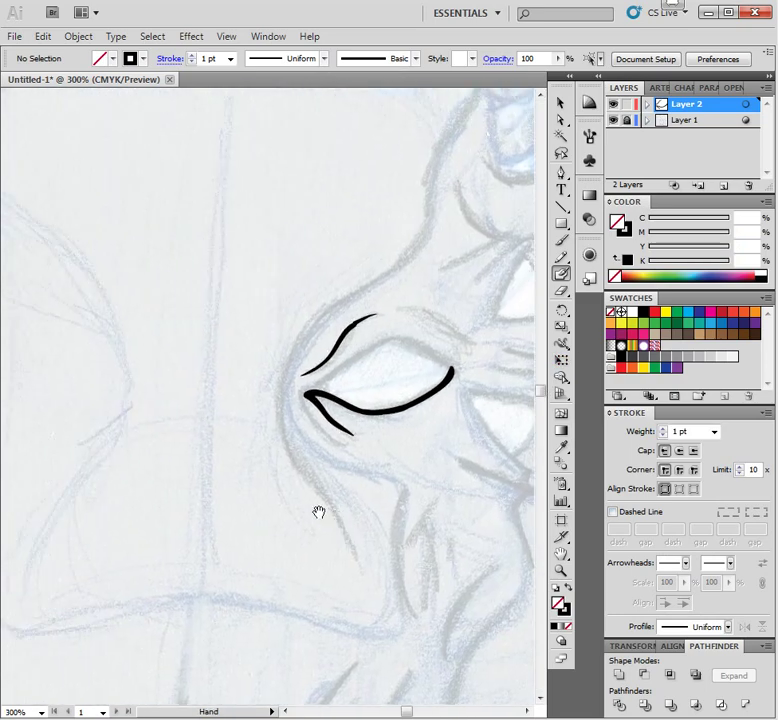
key("ctrl+minus")
key("ctrl+minus")
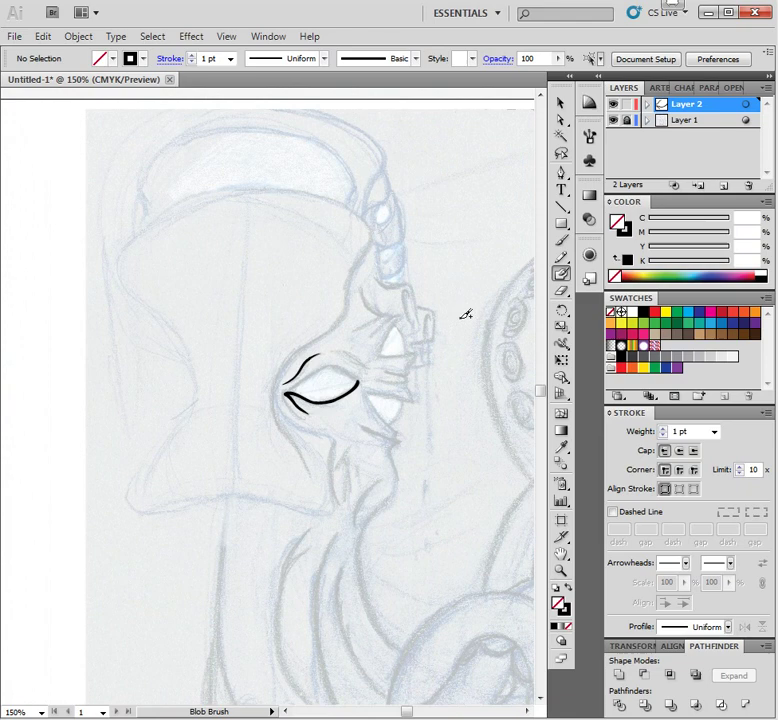
key("ctrl+plus")
key("ctrl+plus")
key("ctrl+plus")
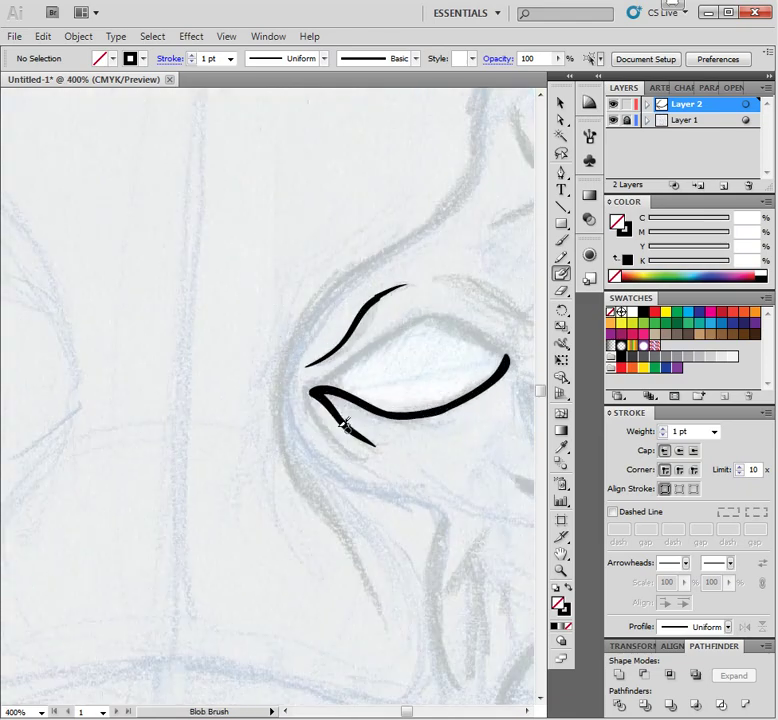
left_click_drag(356, 450, 313, 392)
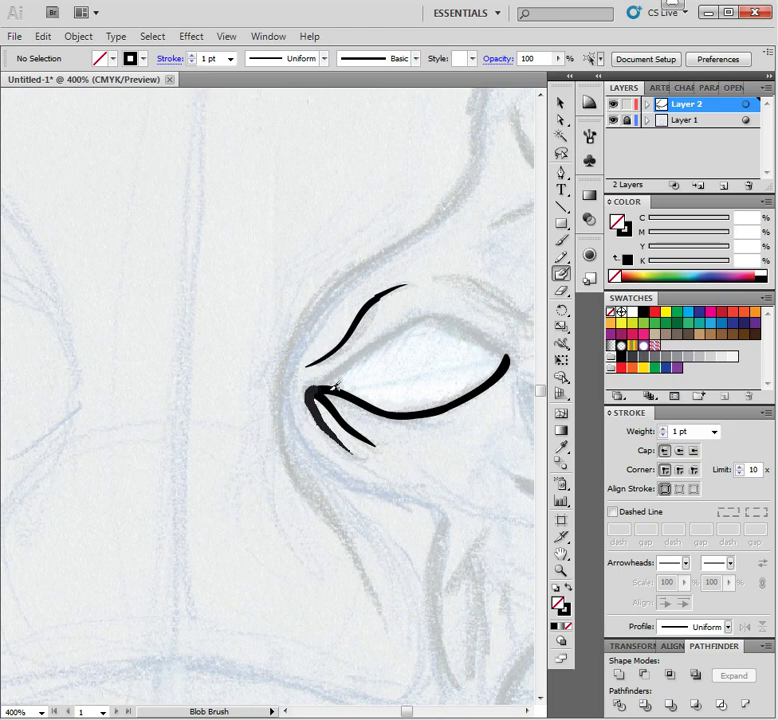
key("ctrl+z")
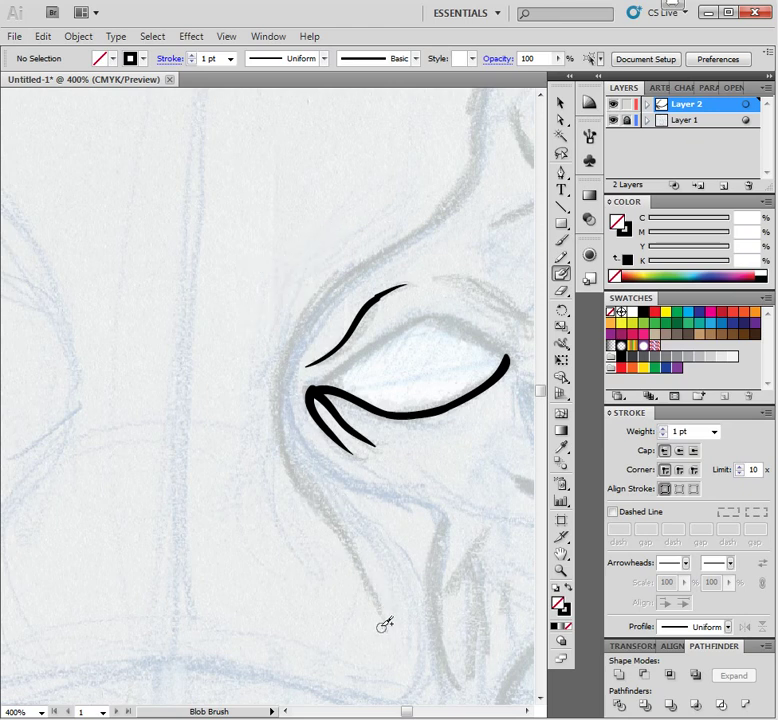
Ink the long tapered face contour around the eye's left side, then zoom back to 300%.
mouse_move(383, 612)
left_mouse_down()
mouse_move(372, 570)
mouse_move(299, 448)
mouse_move(292, 396)
mouse_move(311, 326)
mouse_move(342, 283)
mouse_move(441, 214)
left_mouse_up()
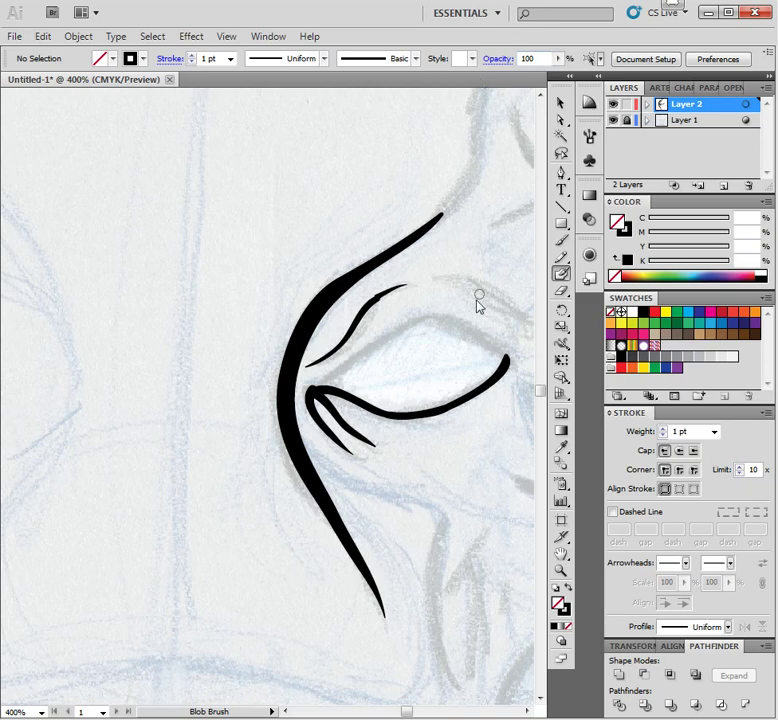
key("ctrl+minus")
key("ctrl+minus")
key("ctrl+minus")
key("ctrl+minus")
key("ctrl+minus")
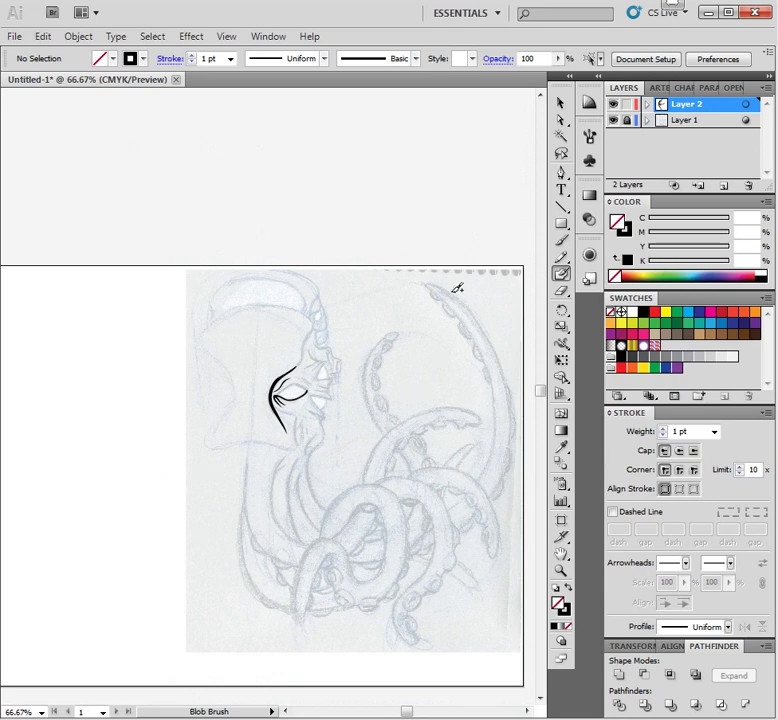
key("ctrl+plus")
key("ctrl+plus")
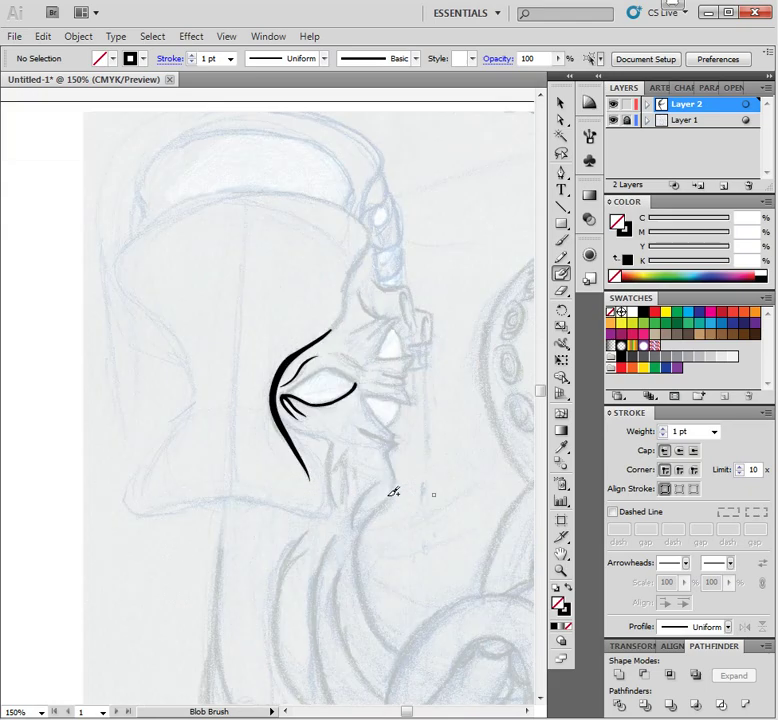
key("ctrl+plus")
key("ctrl+plus")
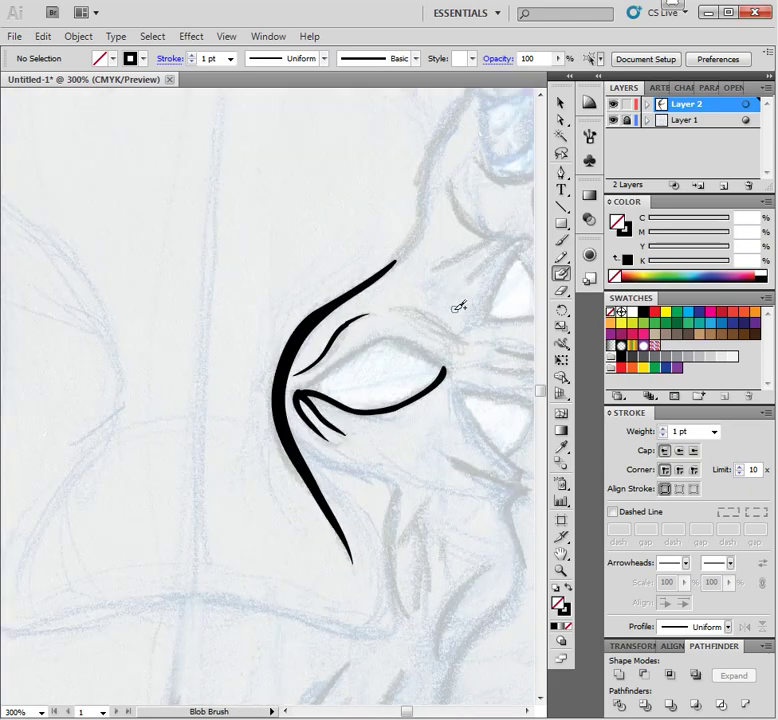